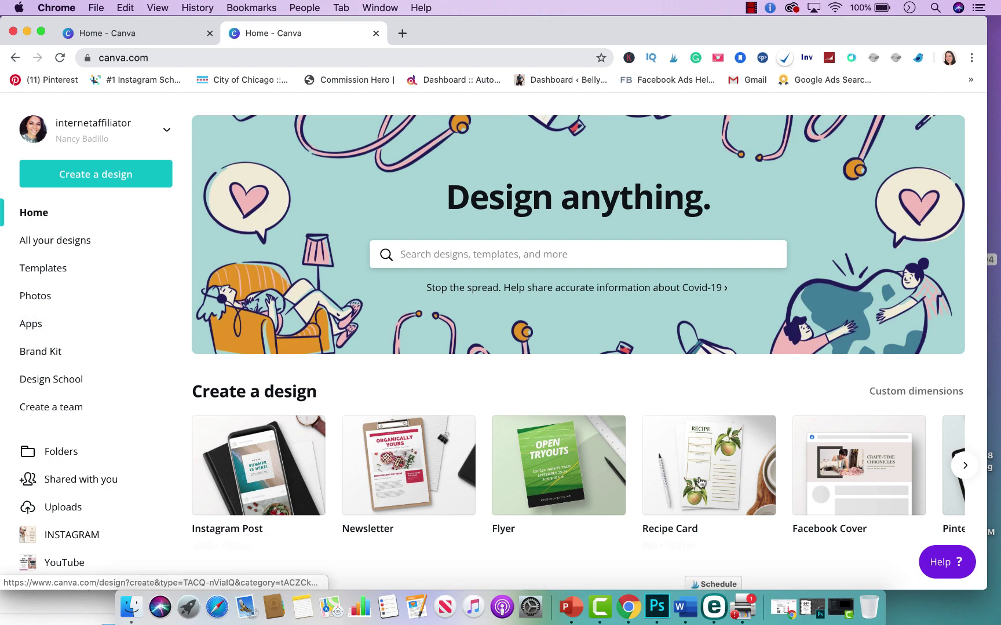
Step: Page back and forth through the design types to find Instagram Post
left_click(965, 467)
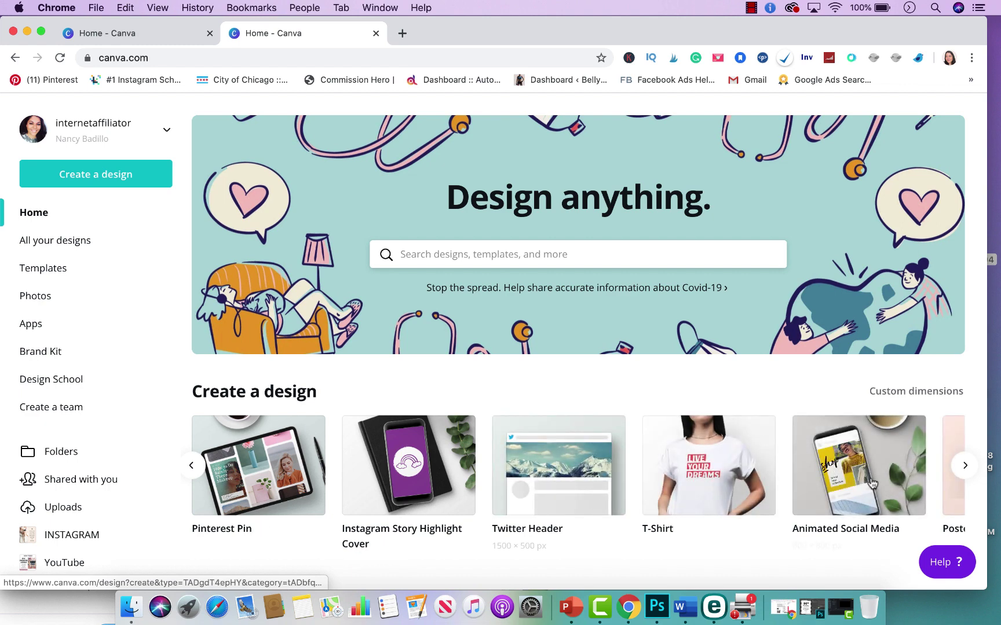
left_click(964, 467)
left_click(963, 467)
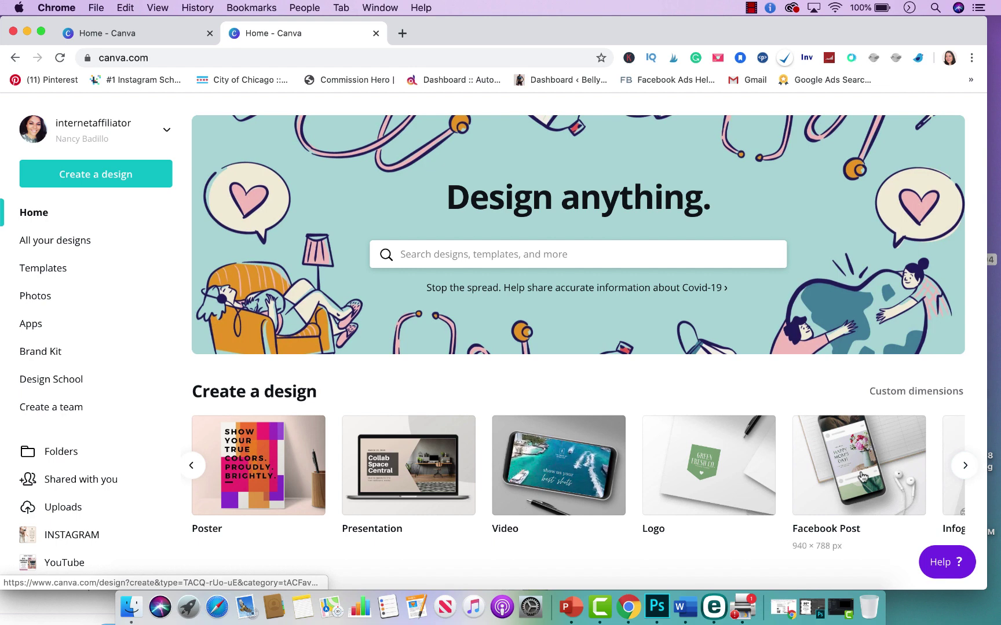
left_click(191, 465)
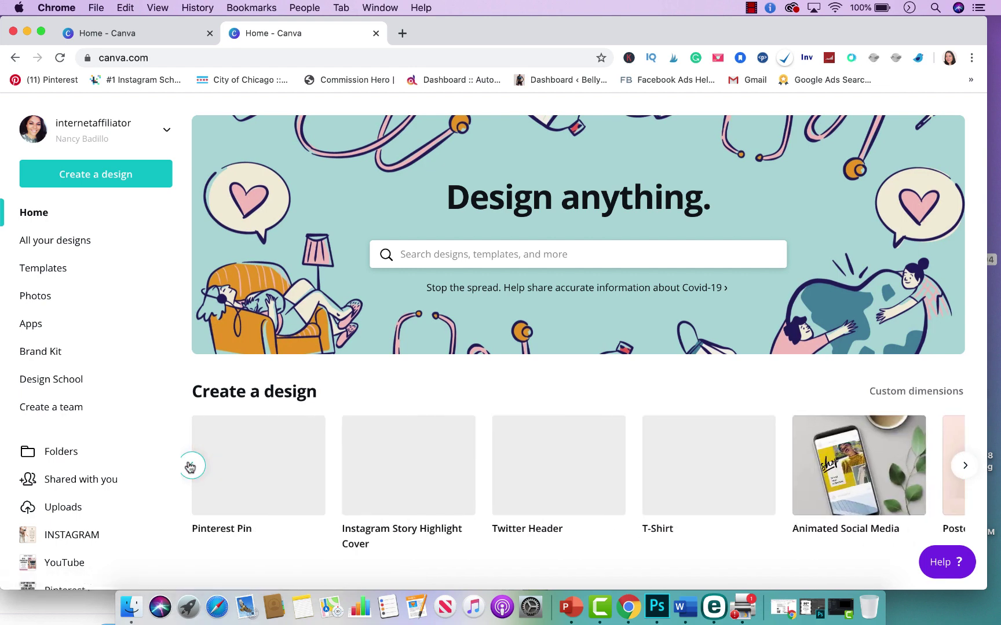
left_click(191, 465)
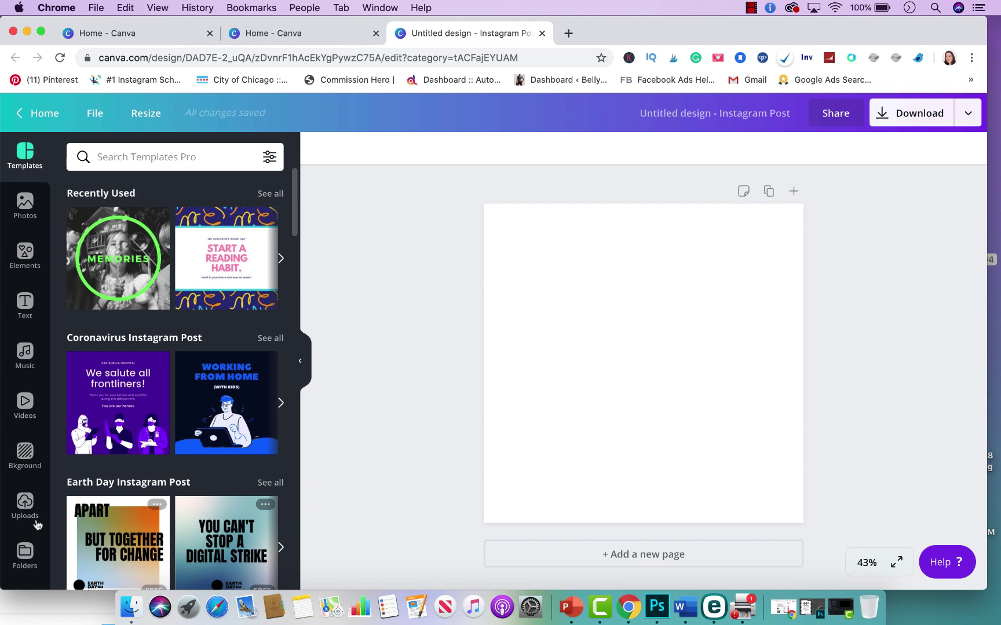
Step: Add the uploaded ETSY SEO PLANNER image to the post, enlarge it and centre it
left_click(25, 505)
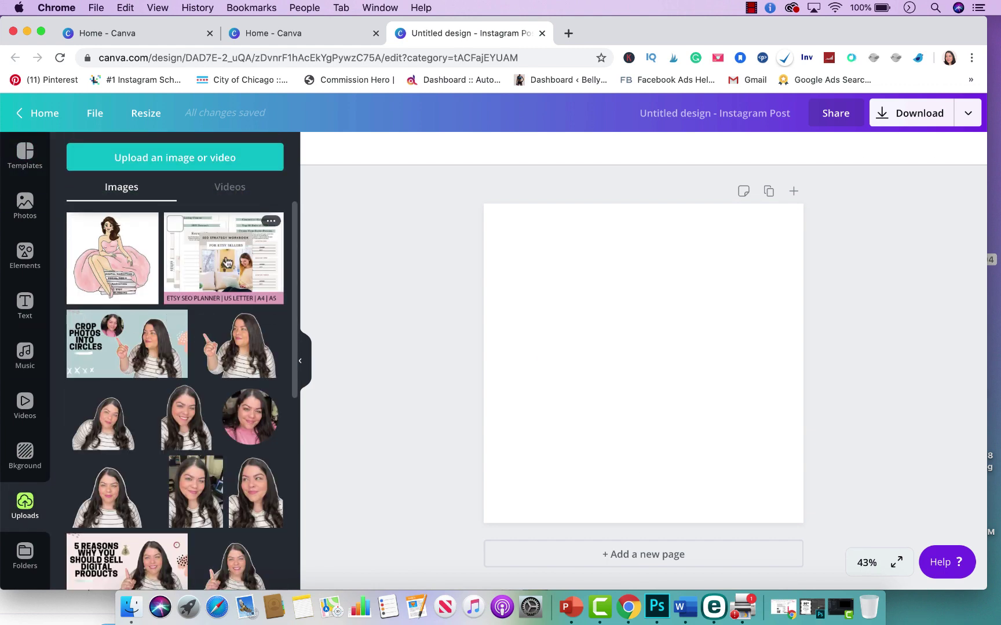
left_click(223, 258)
left_click_drag(743, 439, 764, 456)
left_click_drag(734, 407, 720, 399)
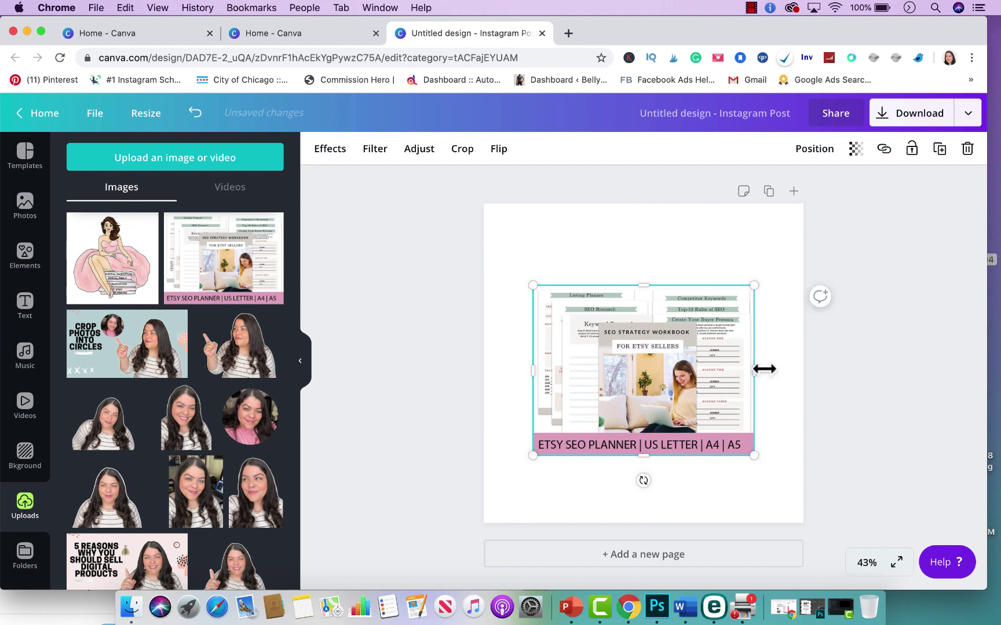
left_click(893, 346)
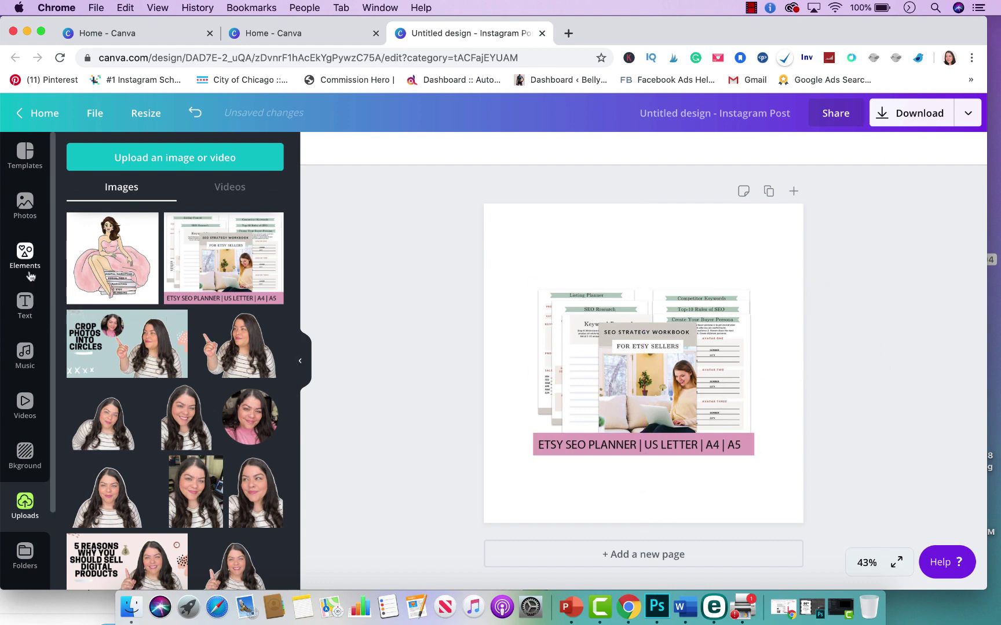
Step: Search elements for 'arrow' and add the curly arrow below the pink banner
left_click(21, 257)
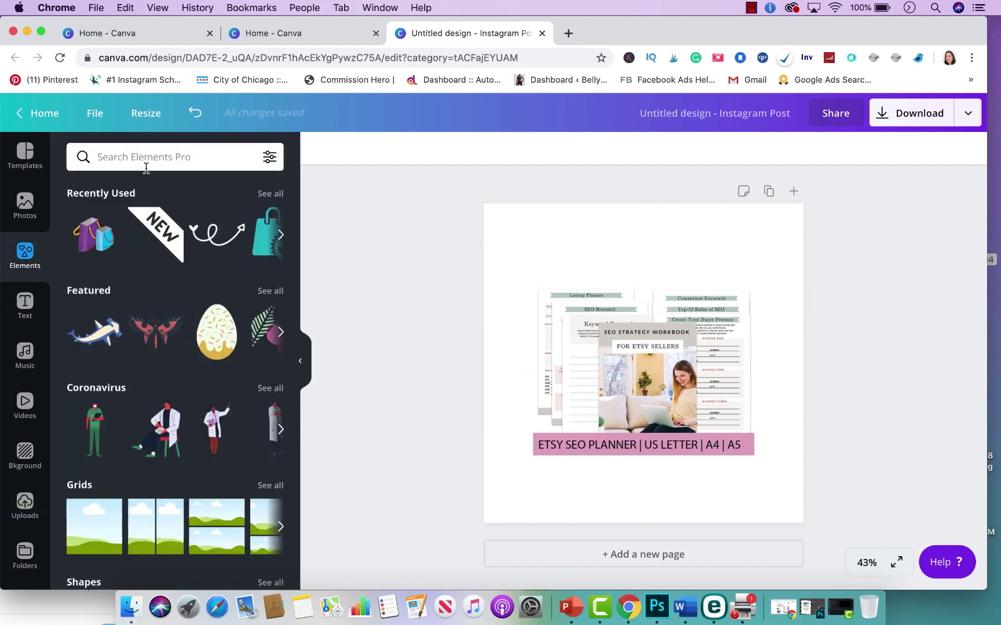
left_click(142, 165)
type("arrow")
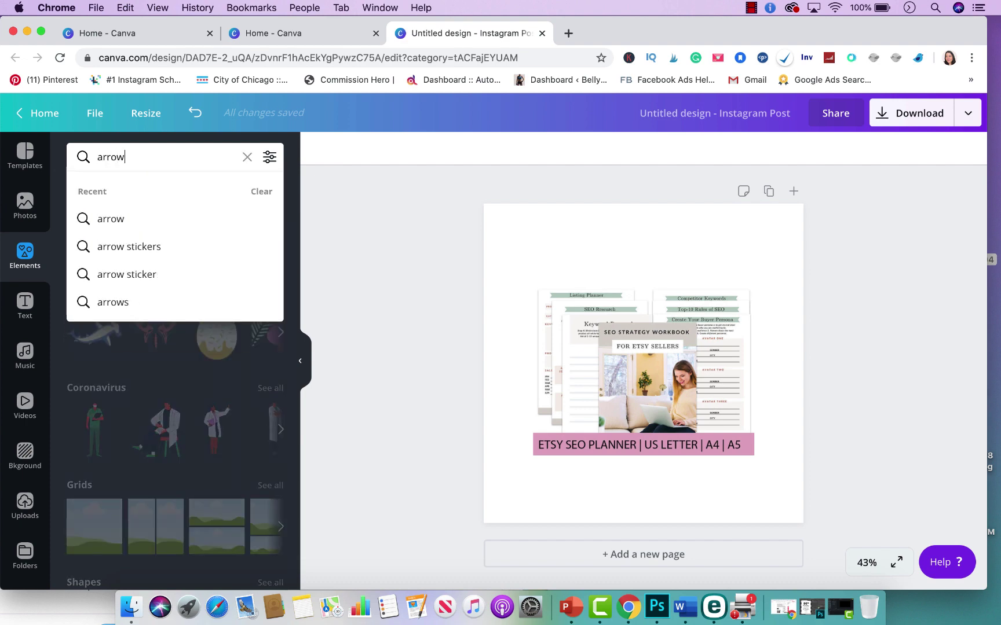
key("Return")
scroll(139, 463, "down", 10)
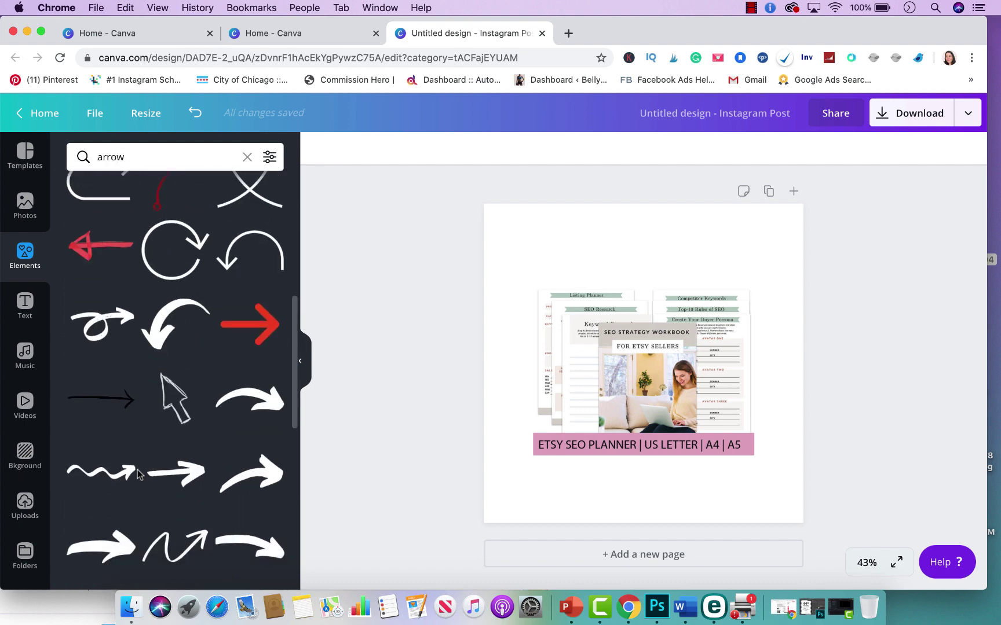
scroll(138, 474, "down", 10)
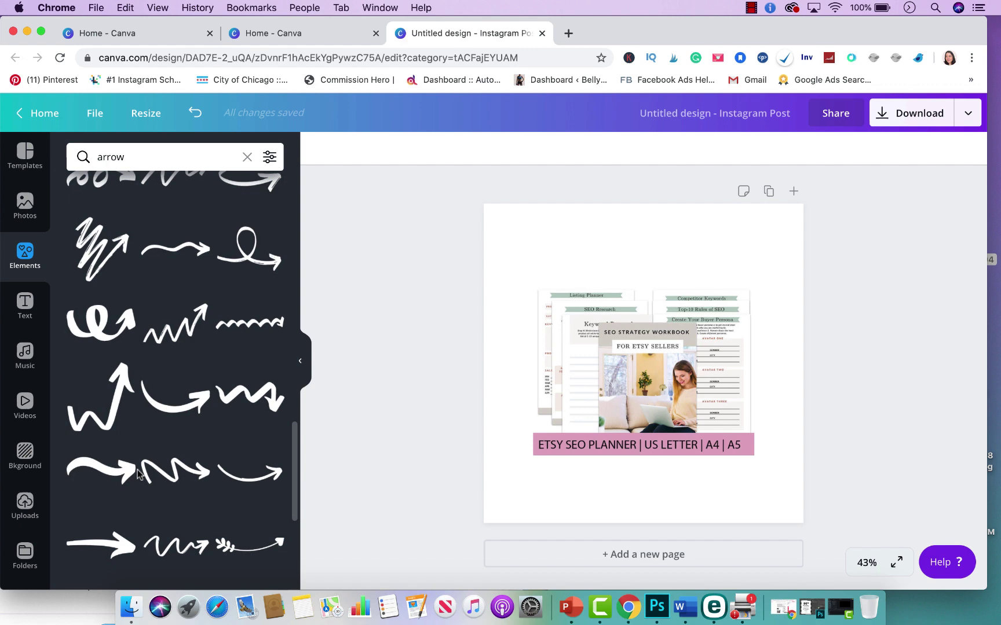
scroll(138, 474, "down", 5)
left_click(177, 379)
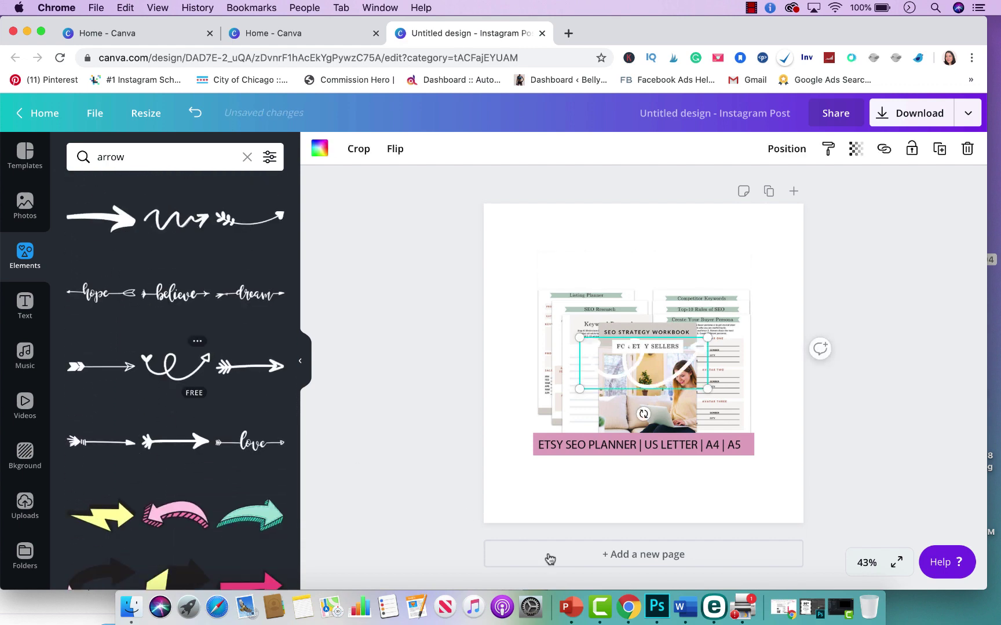
left_click_drag(635, 362, 597, 463)
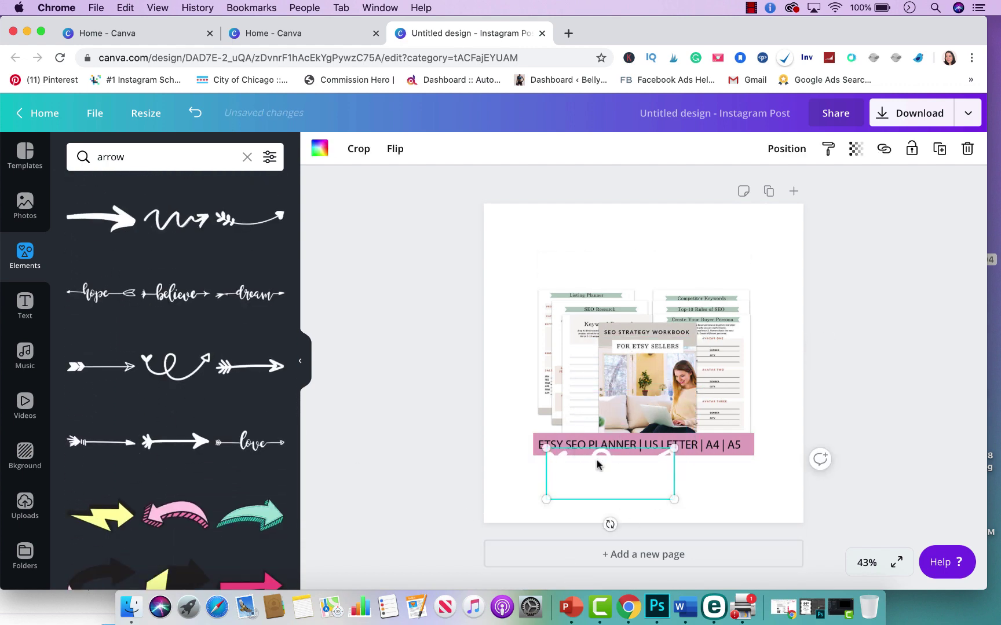
Step: Make the curly arrow black, tilt it about 20°, shrink it and move it lower-left
left_click(318, 149)
left_click(82, 526)
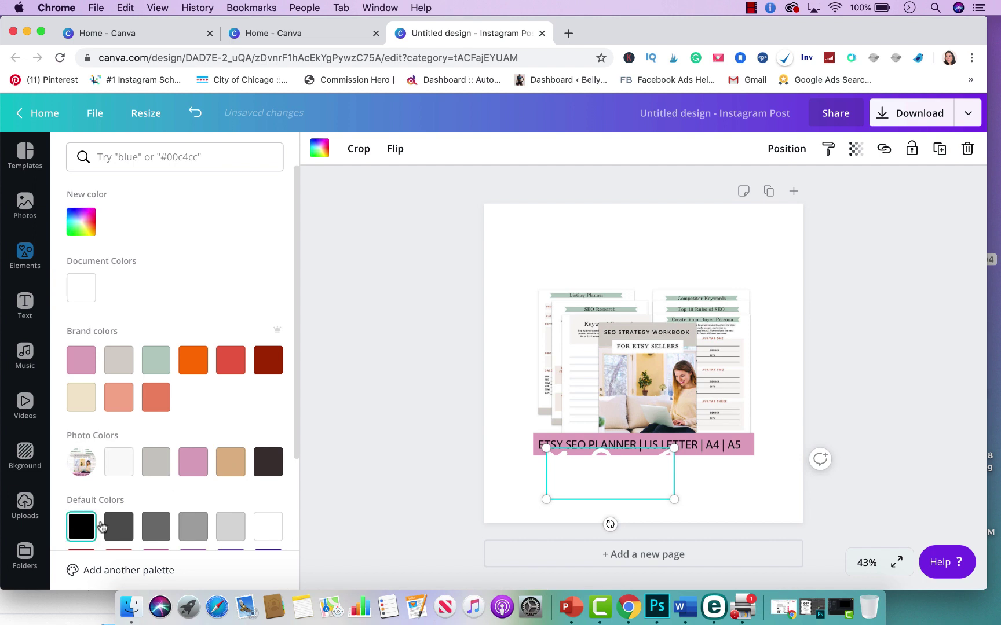
left_click_drag(612, 525, 631, 524)
left_click_drag(660, 432, 633, 456)
left_click_drag(575, 496, 524, 499)
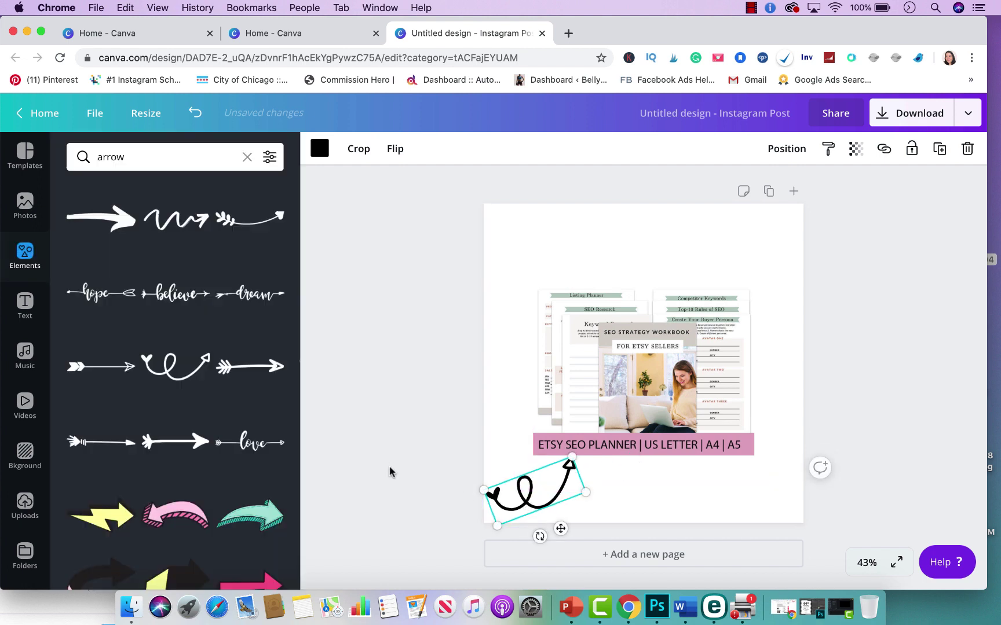
left_click(414, 385)
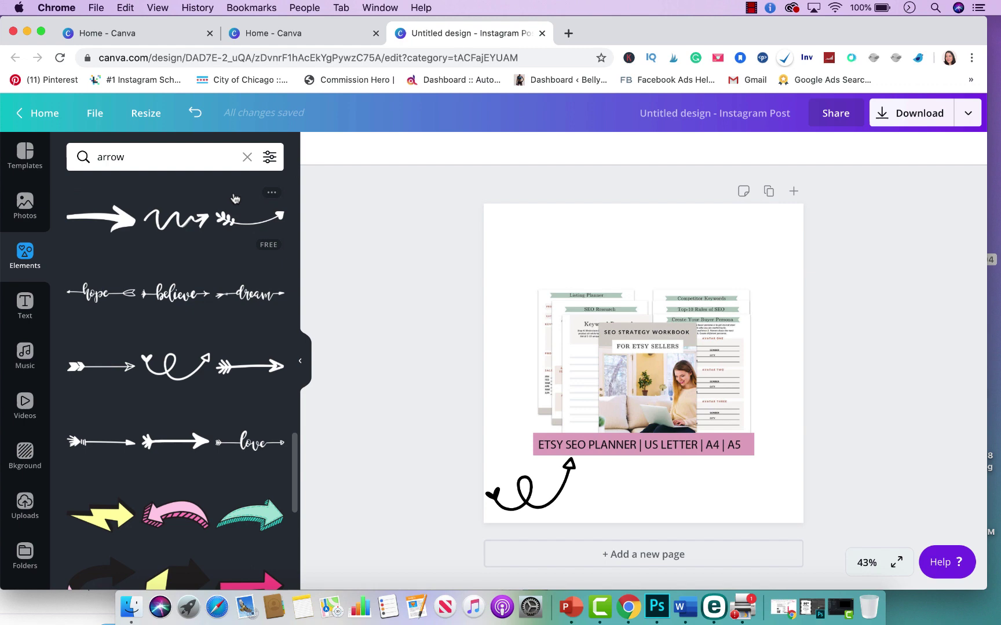
Step: Search elements for 'new' and place the black NEW corner ribbon in the top-right corner
left_click(139, 160)
double_click(138, 160)
type("ne")
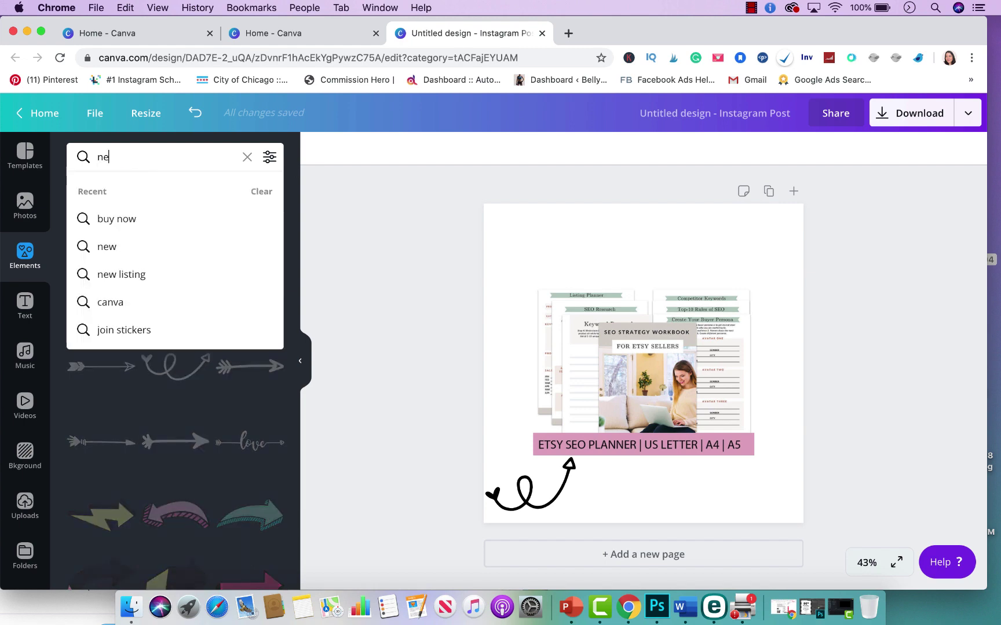
type("w")
key("Return")
left_click(99, 207)
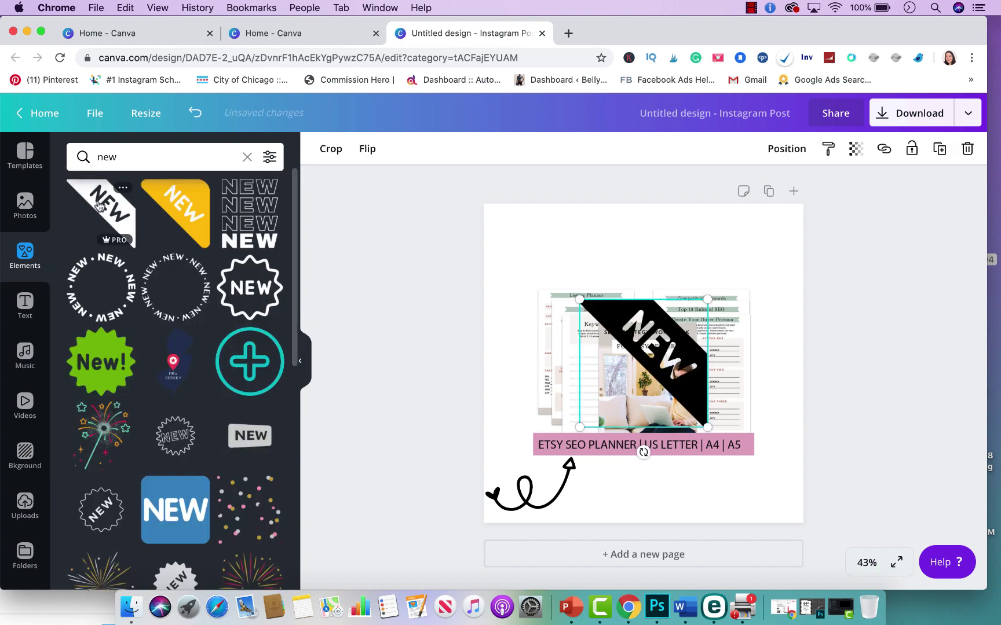
left_click_drag(660, 357, 762, 256)
left_click(901, 237)
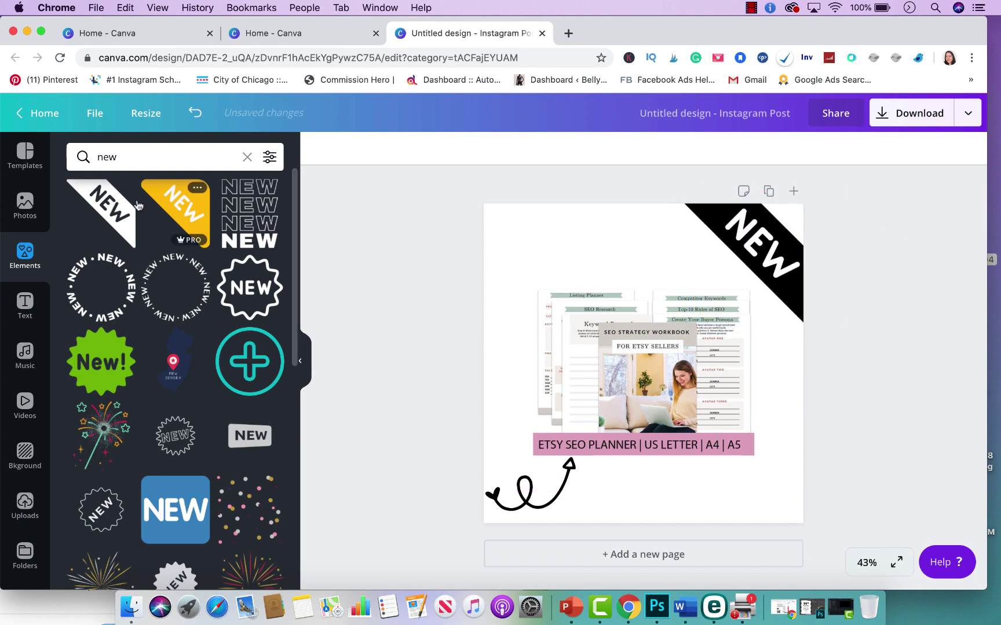
left_click(121, 156)
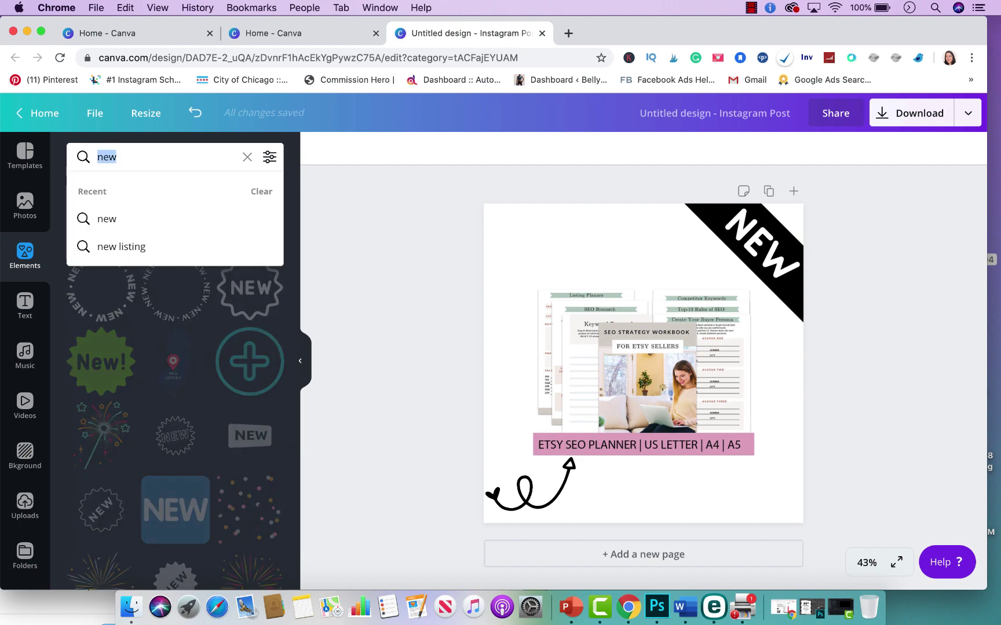
Step: Search 'shop' and add the shopping-woman graphic, shrunk, in the bottom-right corner
type("shop")
key("Return")
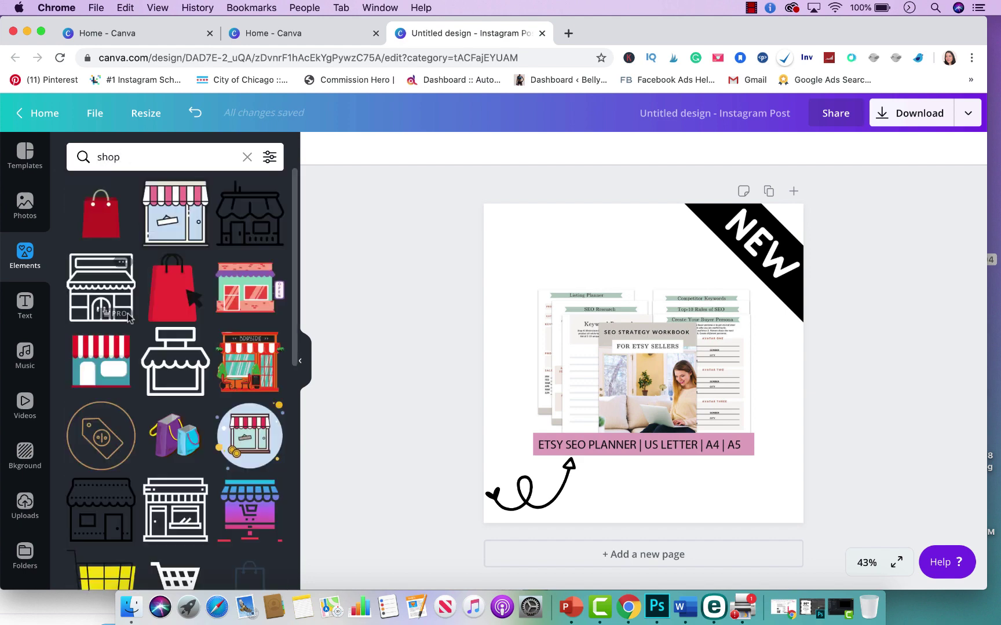
scroll(129, 319, "down", 6)
scroll(129, 320, "down", 10)
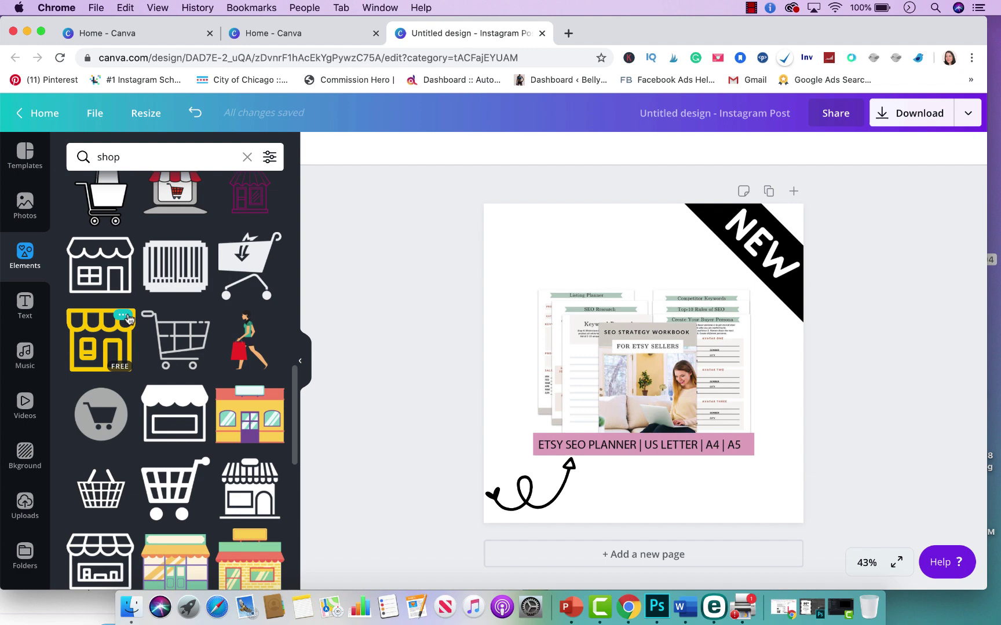
scroll(128, 320, "up", 1)
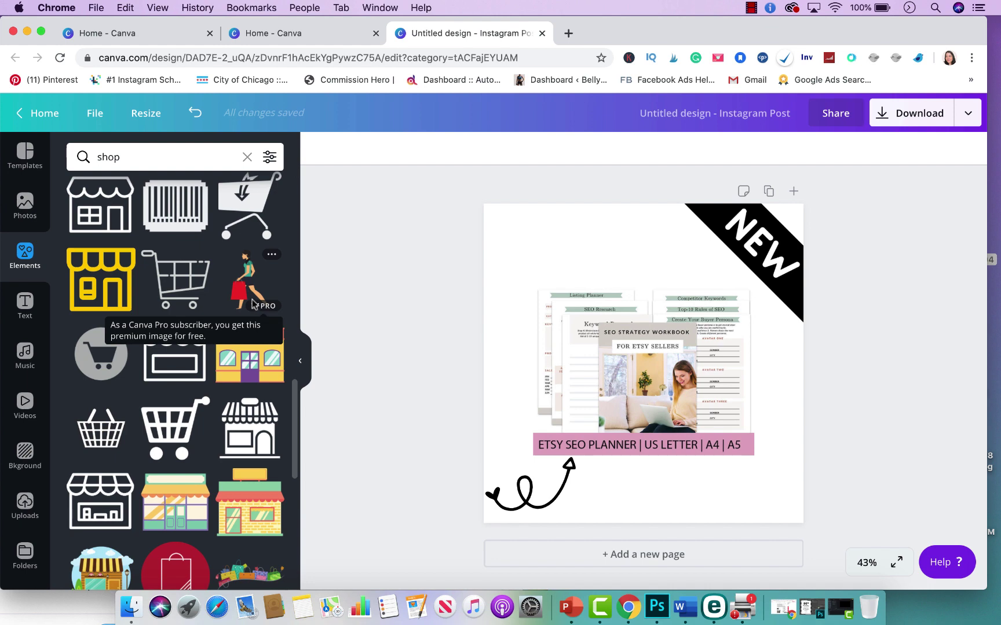
left_click(253, 305)
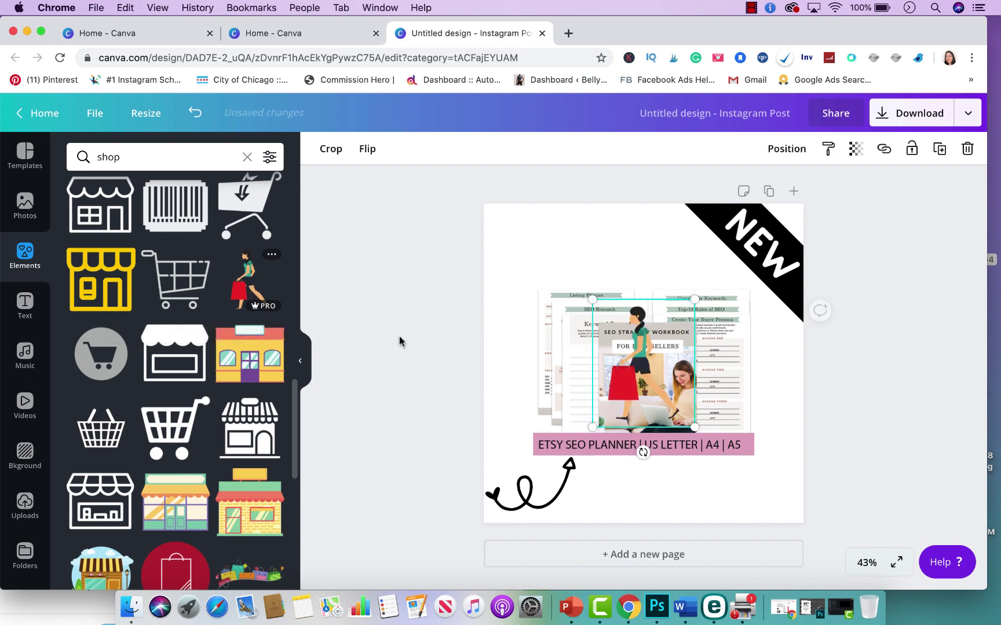
left_click_drag(640, 348, 762, 446)
left_click_drag(717, 396, 738, 427)
left_click_drag(782, 472, 779, 477)
Step: Move the planner mockup slightly higher and fine-tune the shopper graphic's position
left_click(886, 382)
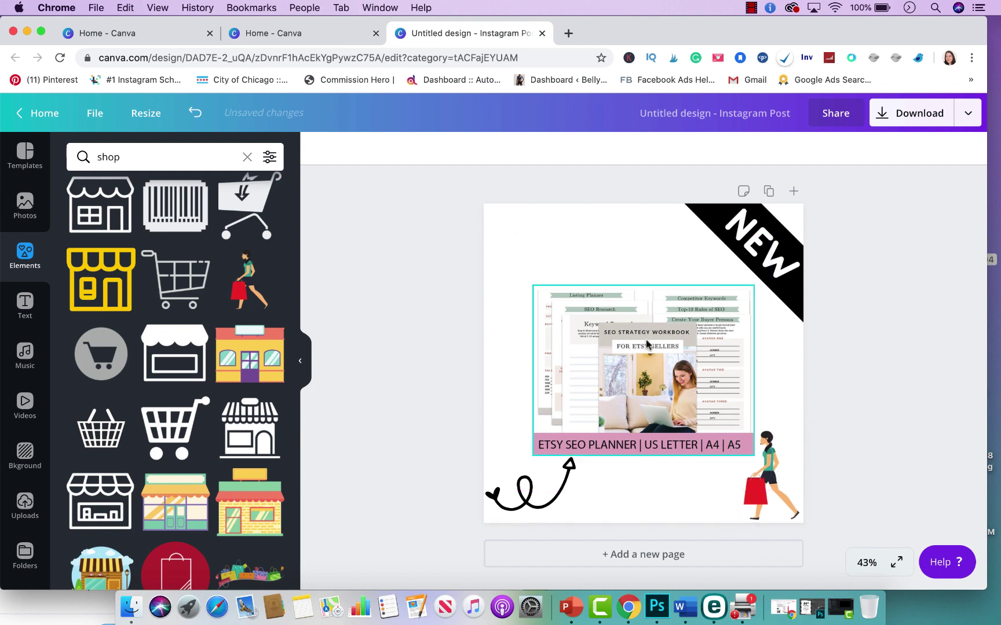
left_click_drag(647, 339, 647, 332)
left_click(878, 359)
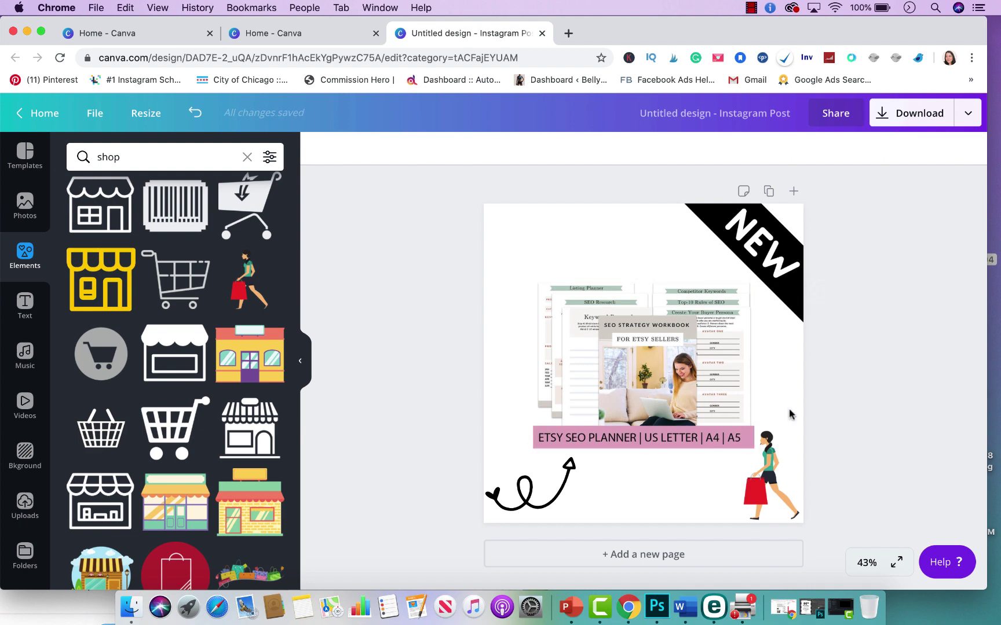
left_click_drag(766, 476, 766, 476)
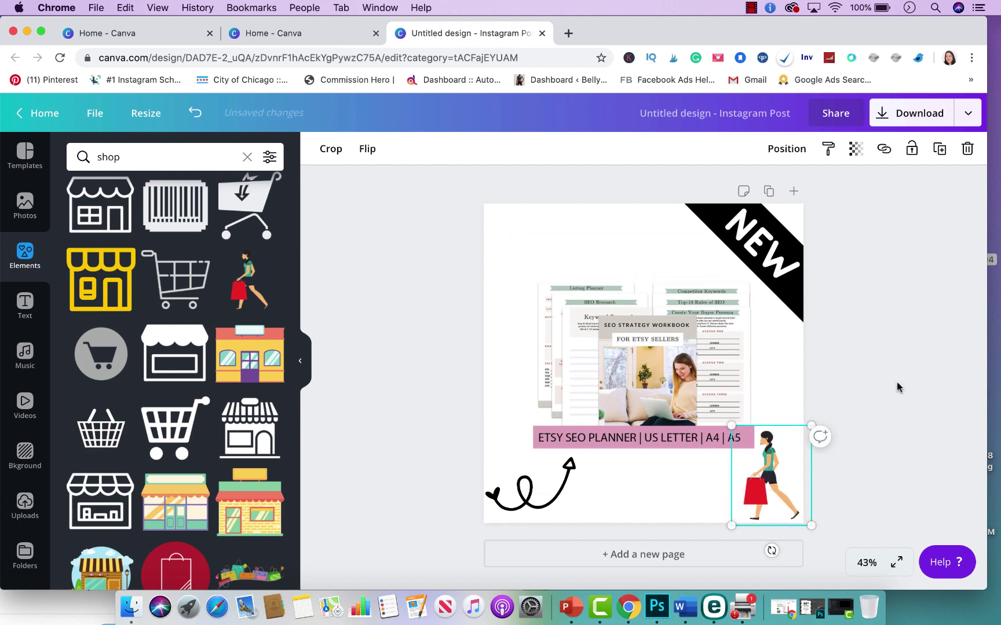
left_click(898, 387)
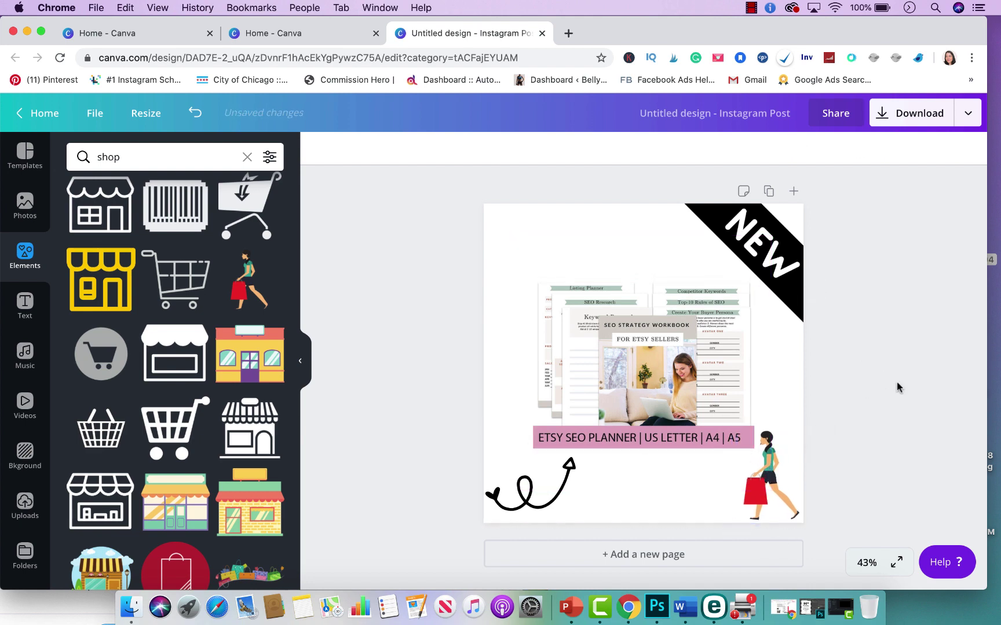
scroll(266, 395, "down", 5)
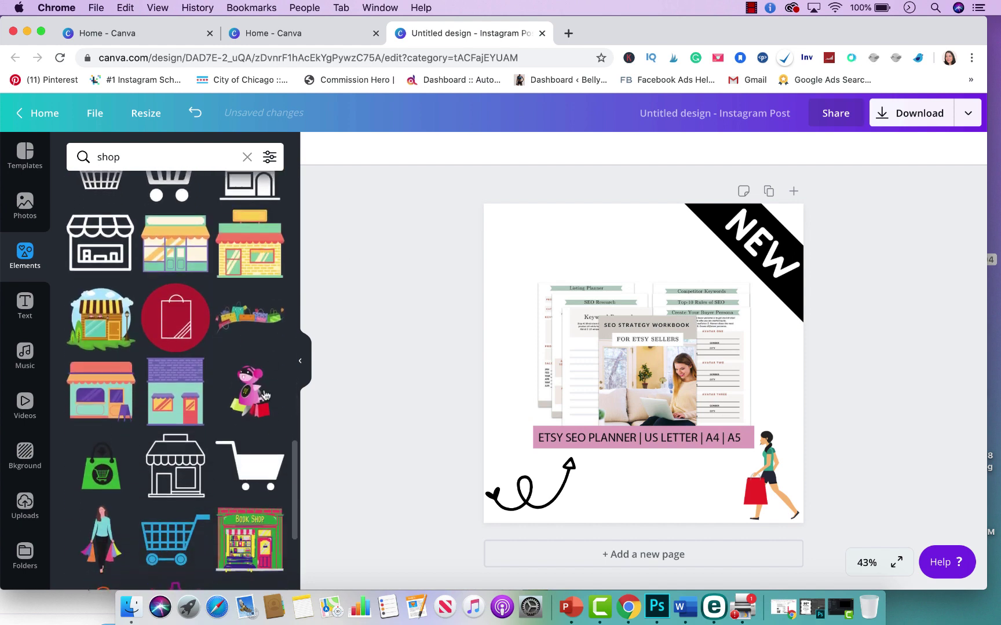
scroll(245, 416, "down", 4)
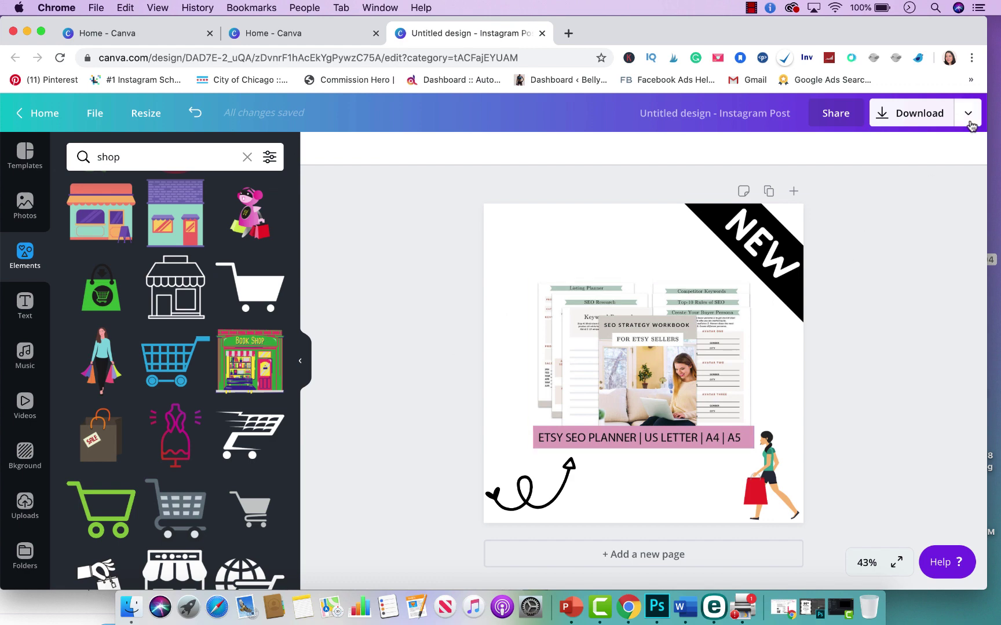
Step: Open the Download panel and scroll through the File type list from PNG to Animation
left_click(928, 121)
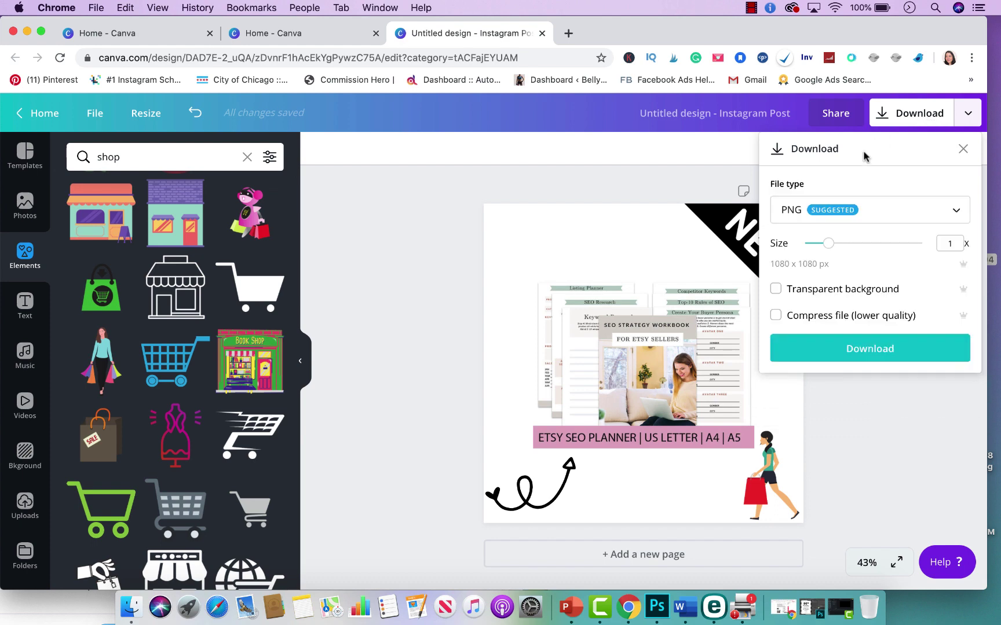
left_click(900, 213)
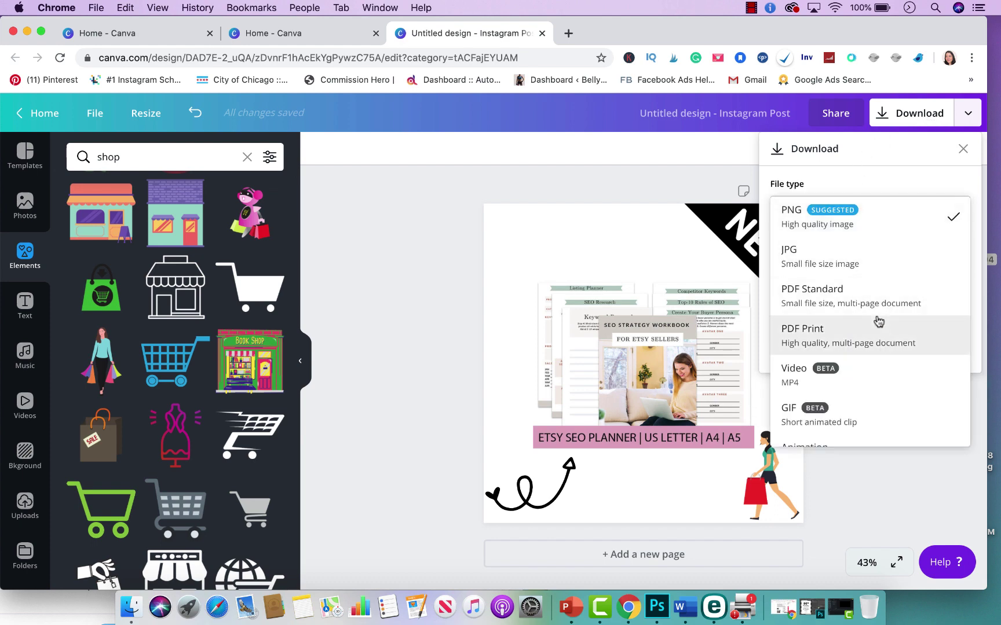
scroll(878, 320, "down", 2)
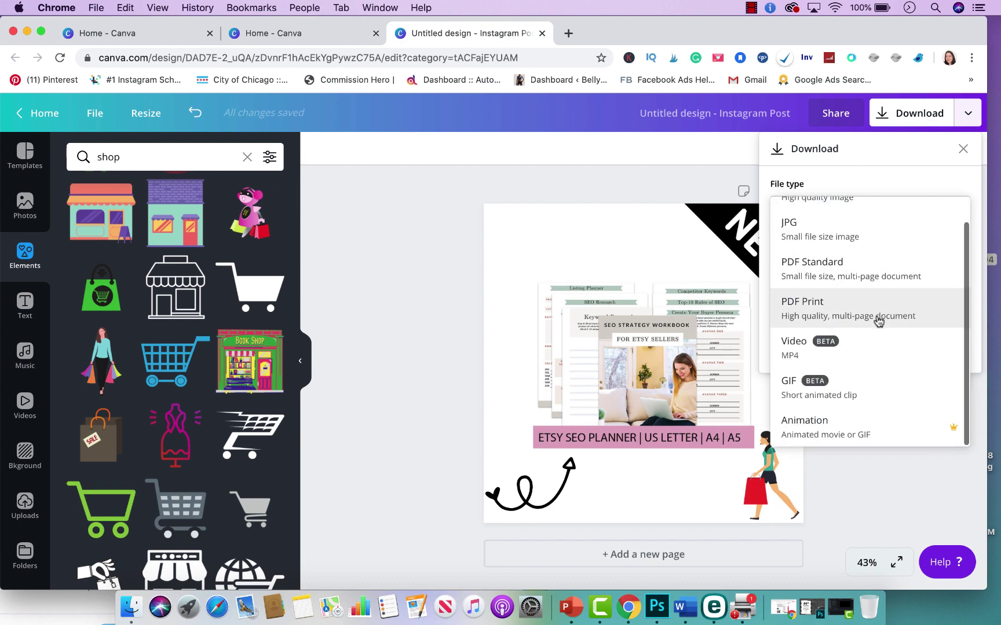
Step: Choose Animation as the export file type
left_click(864, 421)
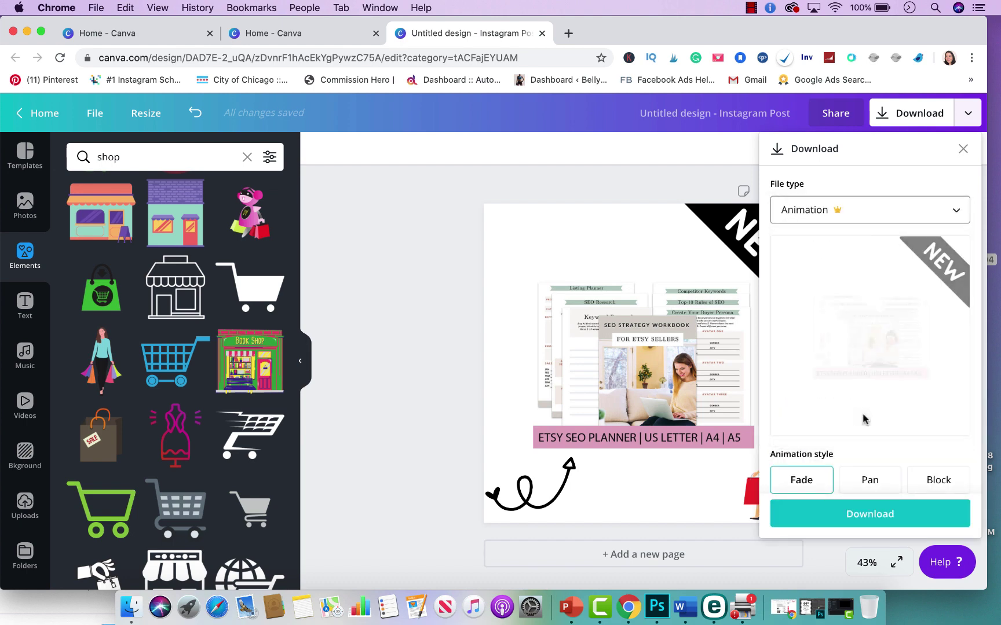
scroll(874, 406, "down", 3)
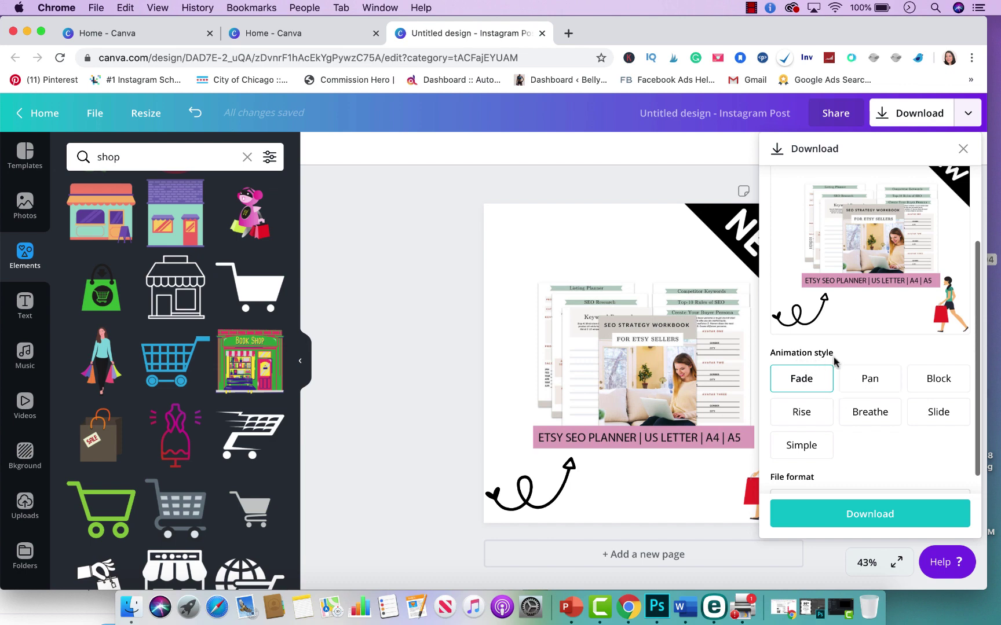
scroll(860, 360, "up", 1)
Step: Preview the Pan, Block, Slide, Breathe, Rise and Simple styles, then settle on Slide
left_click(868, 409)
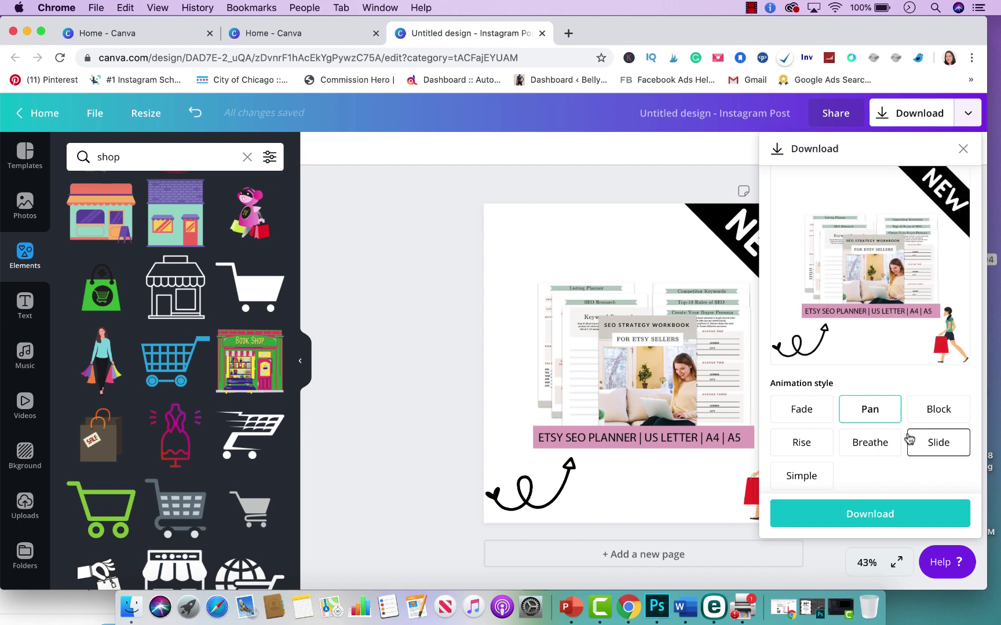
left_click(935, 410)
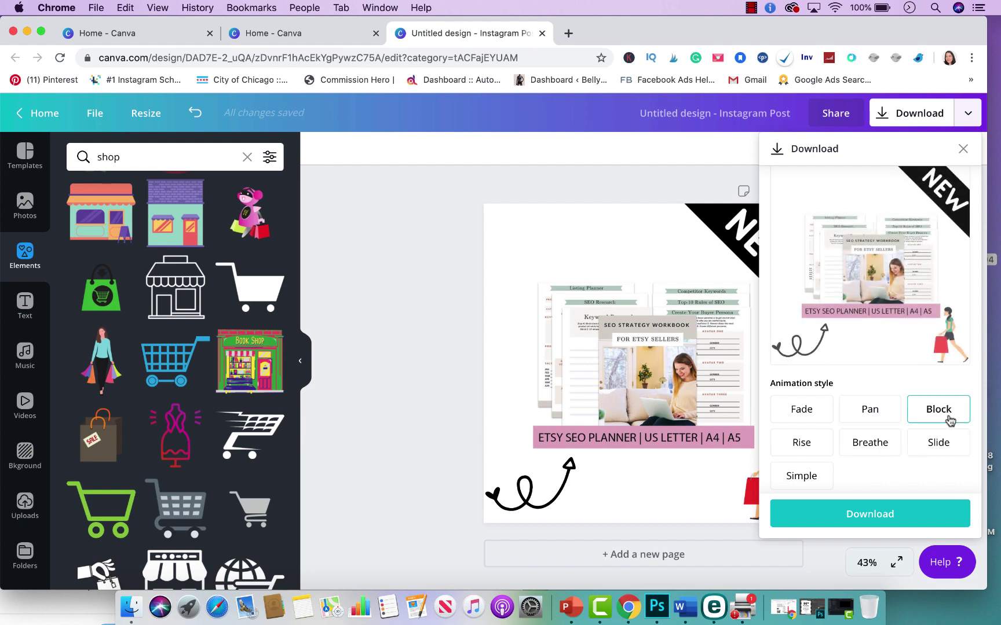
left_click(940, 449)
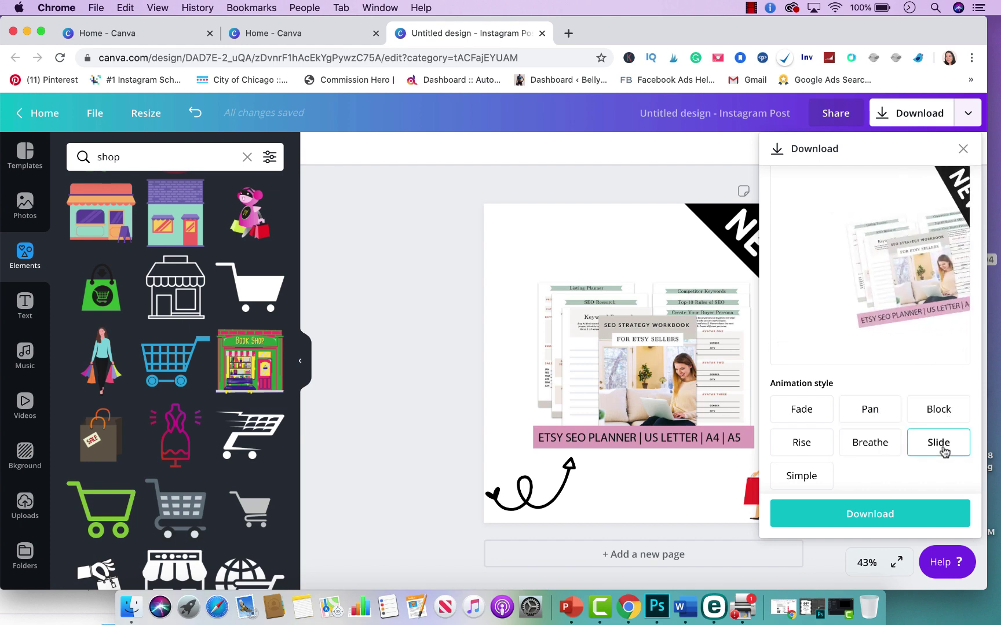
left_click(867, 451)
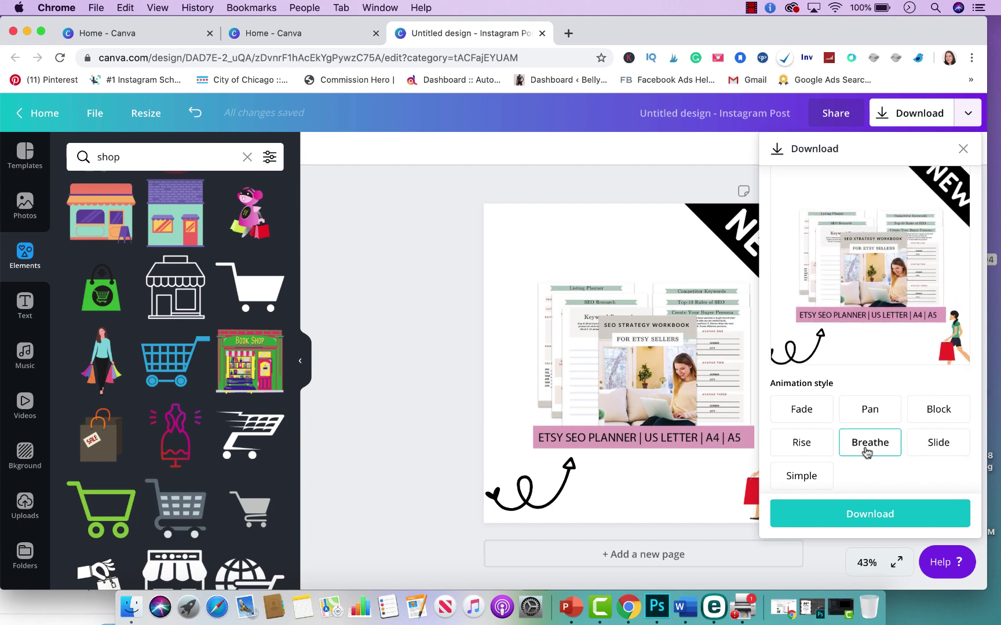
left_click(801, 451)
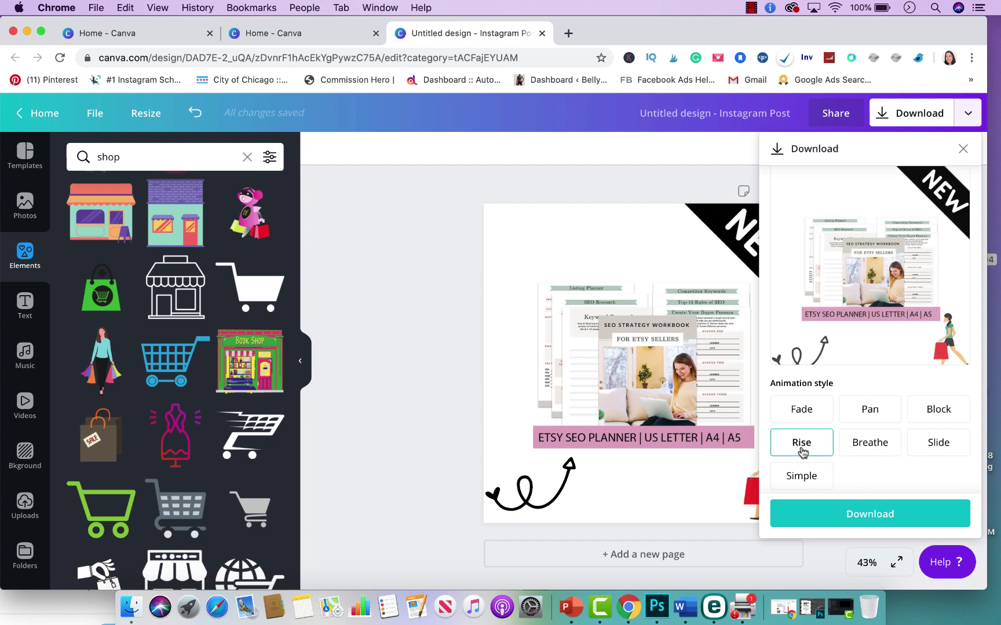
left_click(808, 477)
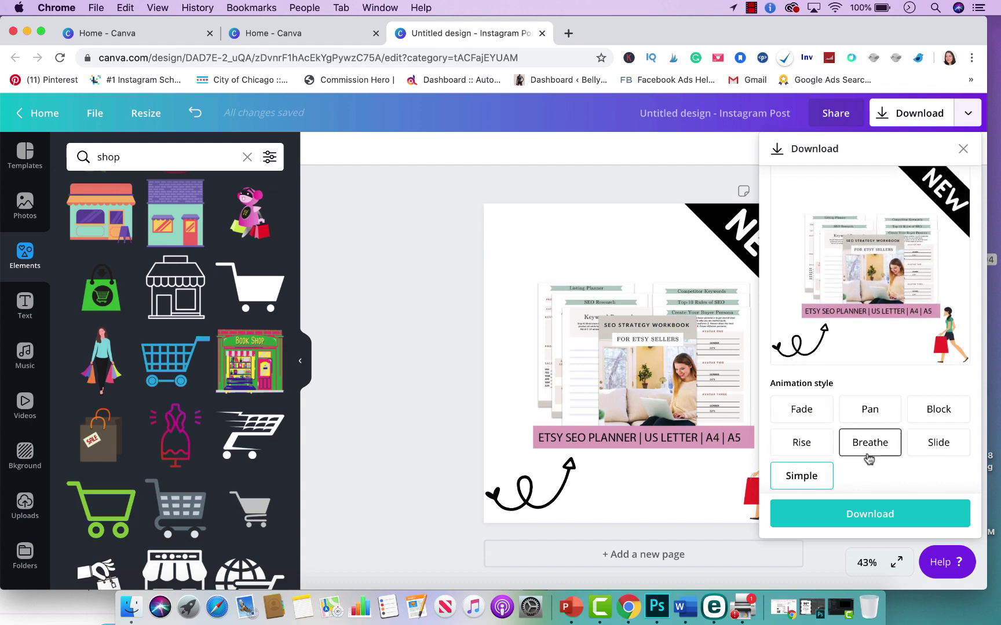
left_click(938, 444)
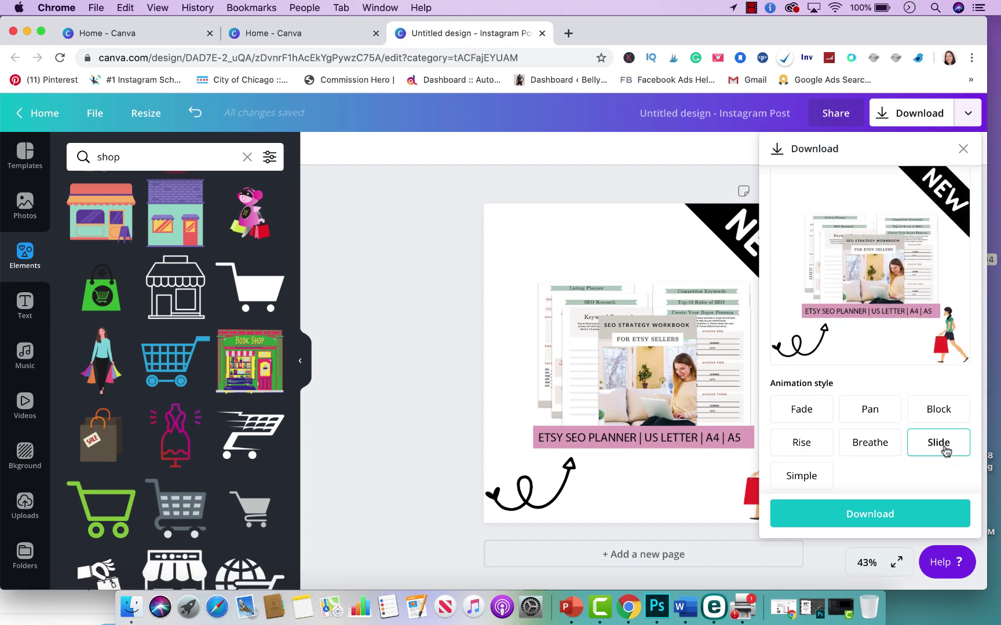
left_click(870, 442)
left_click(940, 447)
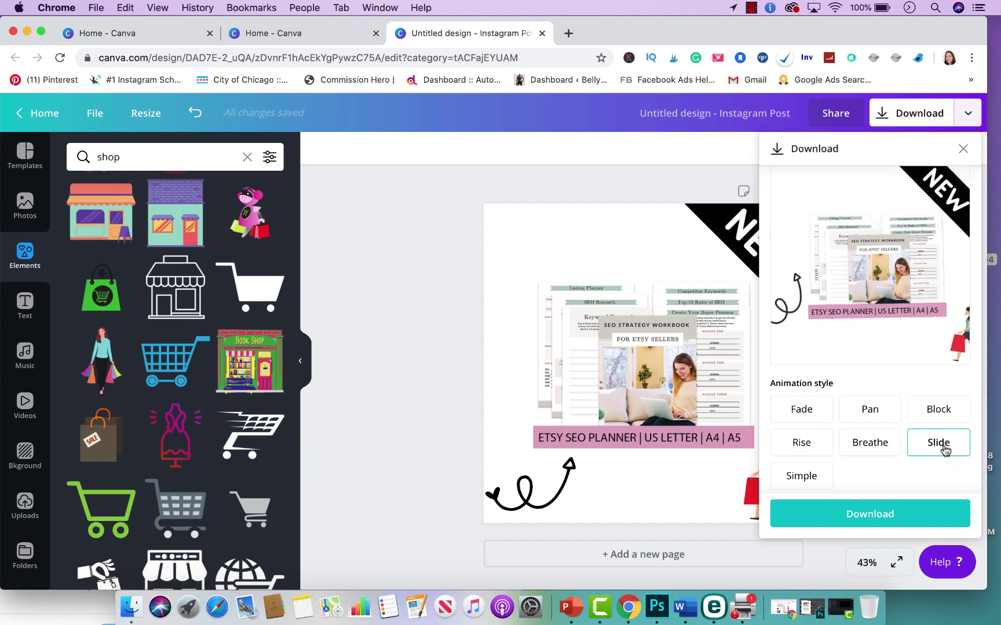
Step: Keep Movie (MP4) as the file format and download the Slide animation
scroll(894, 342, "down", 2)
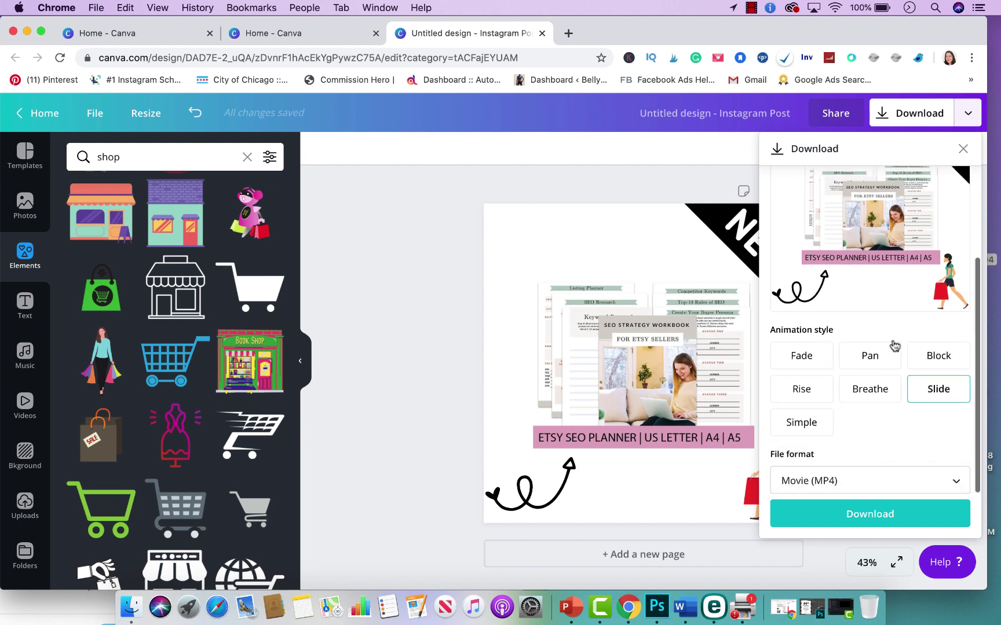
left_click(872, 483)
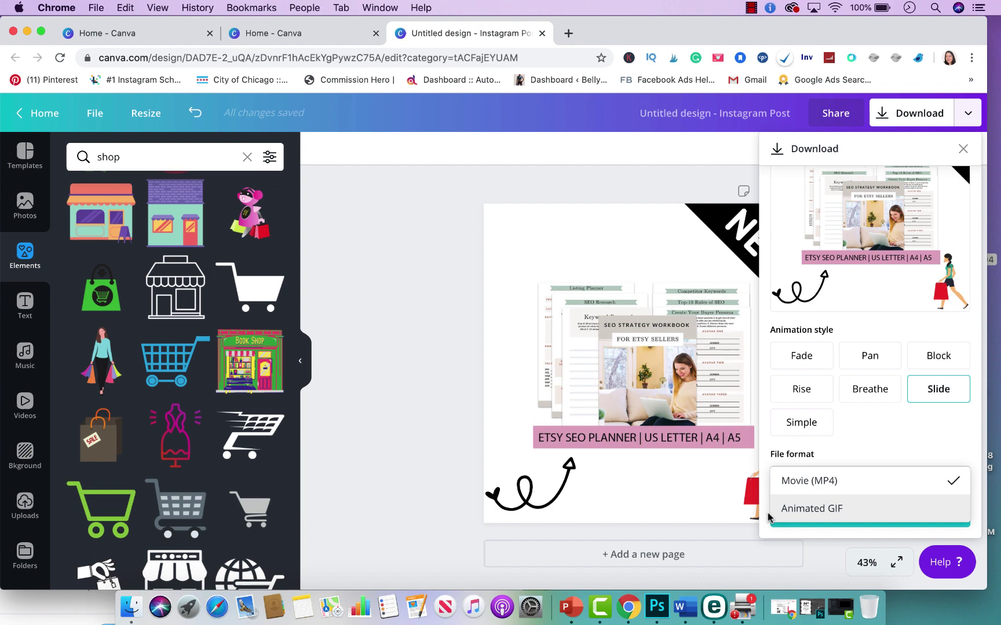
left_click(767, 447)
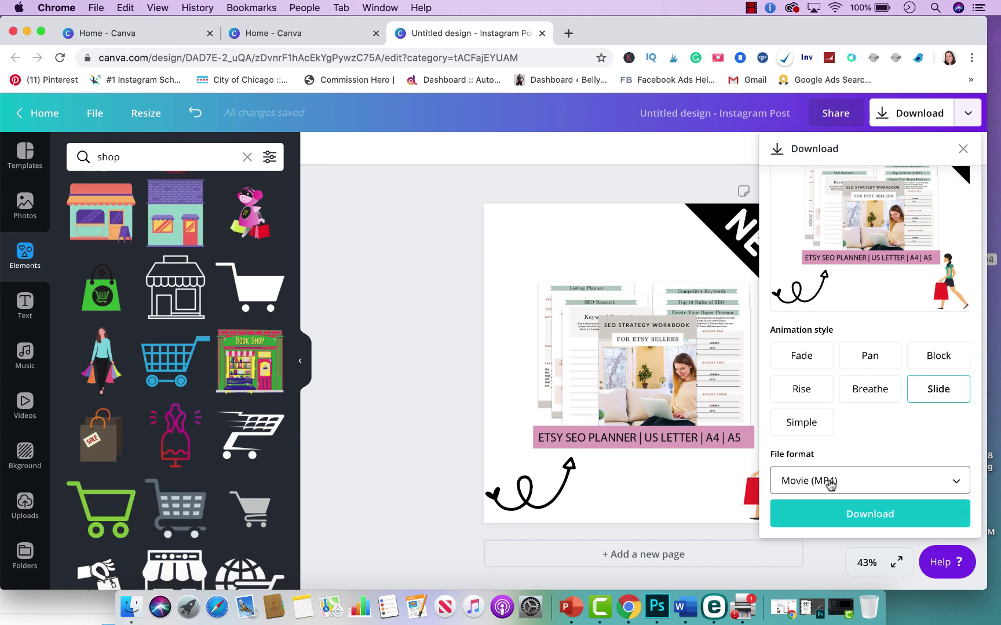
left_click(818, 512)
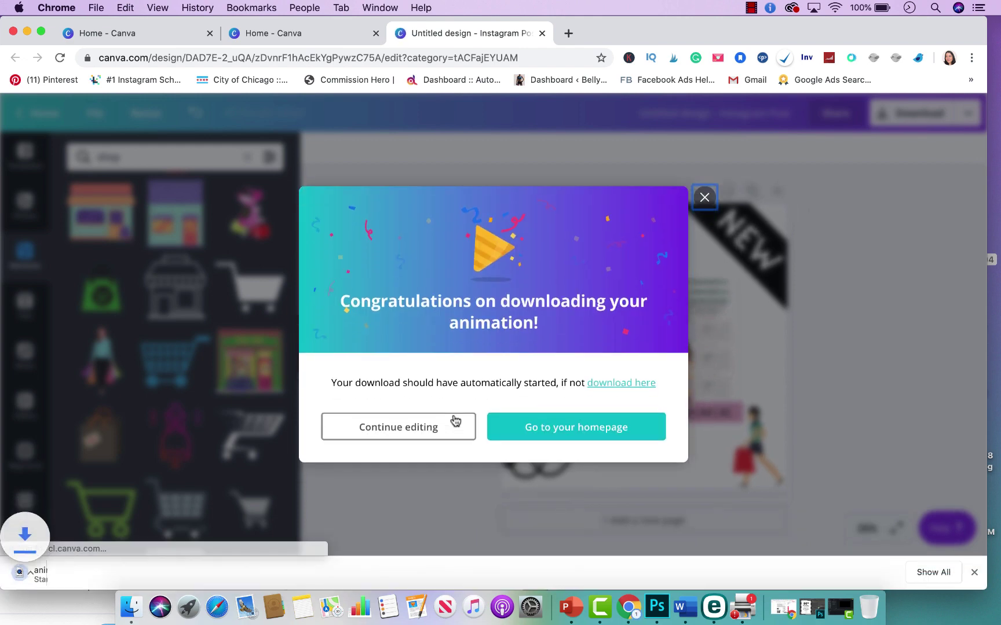
Step: Open animation.mp4 from the download bar in QuickTime Player and play it
left_click(41, 574)
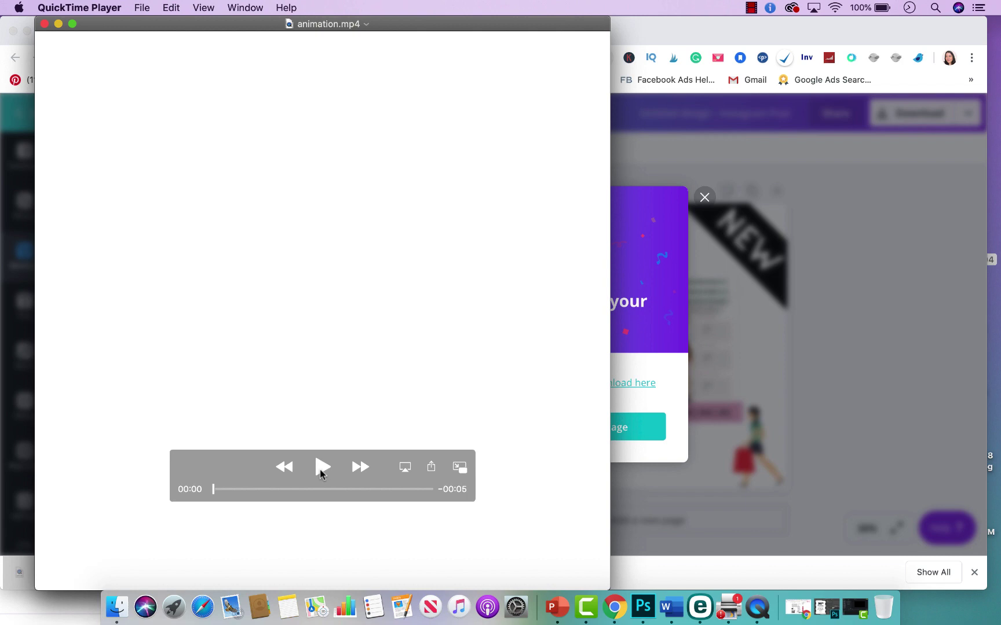
left_click(324, 468)
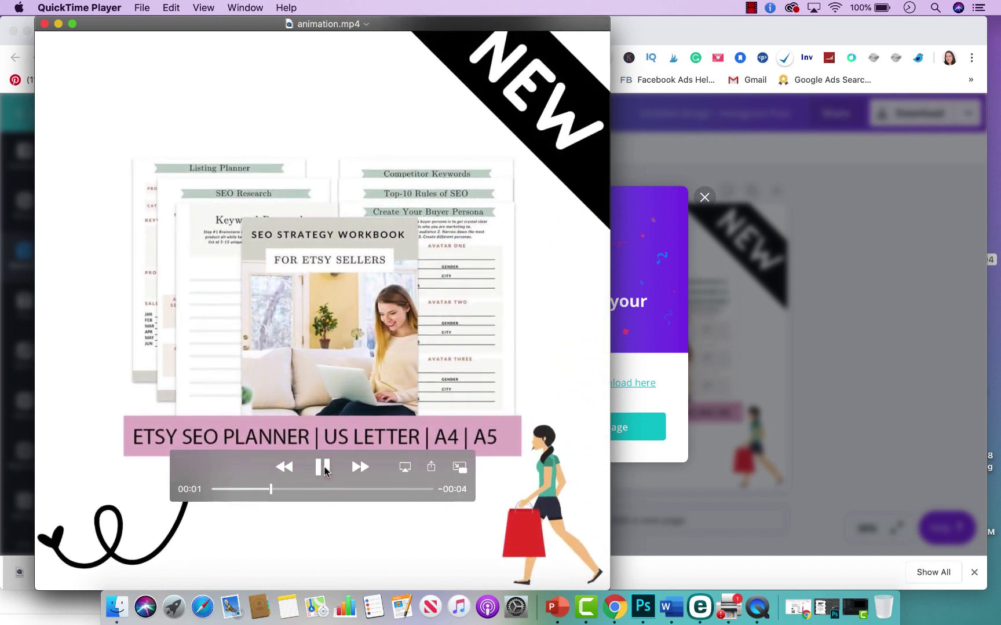